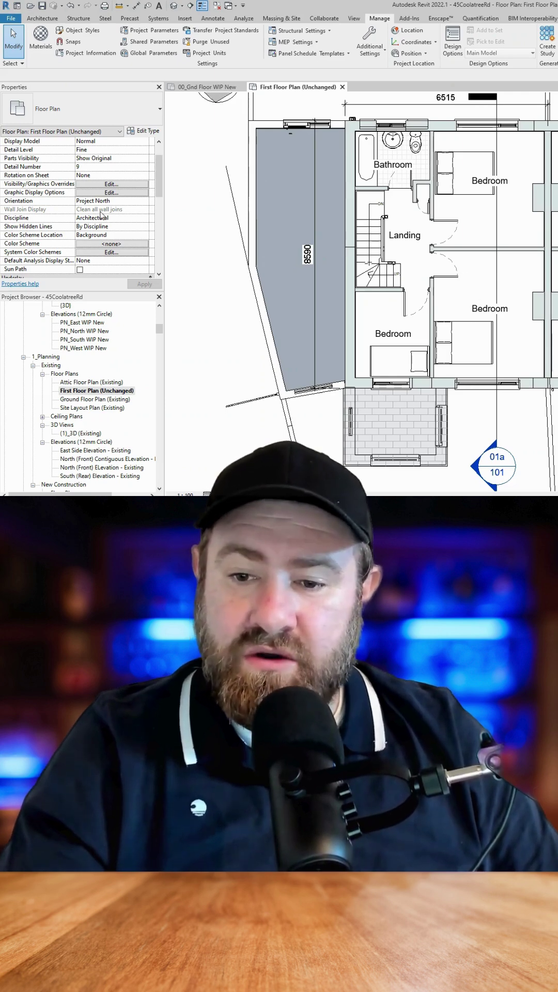
pyautogui.scroll(-3, 101, 213)
pyautogui.scroll(-2, 101, 216)
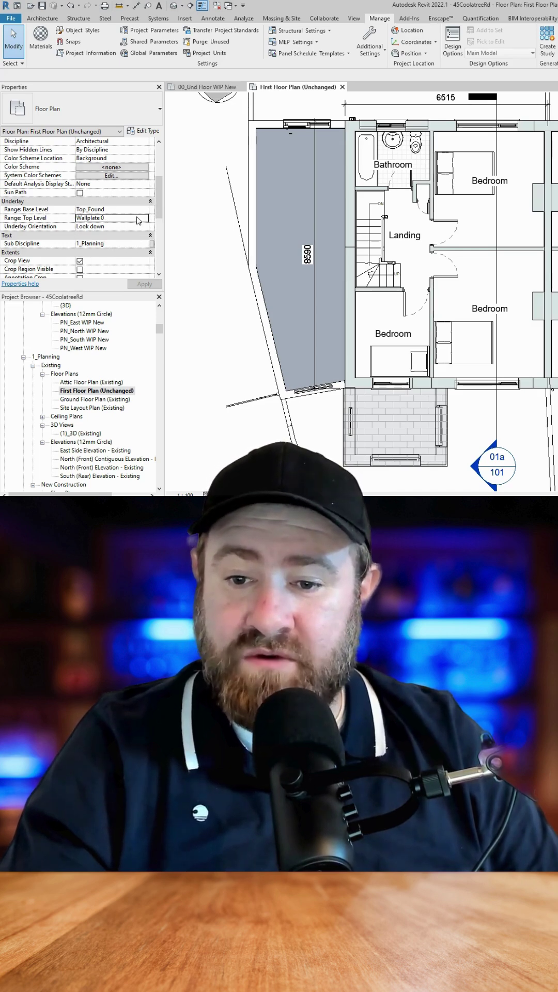
# Step: Change the first floor plan's Underlay Base Level from the levels list to None and apply
pyautogui.click(145, 211)
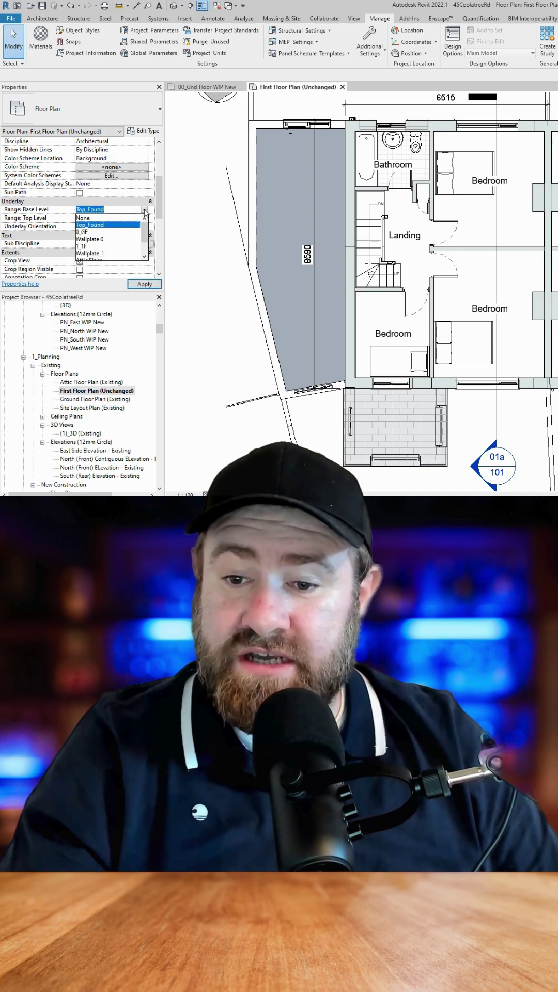
pyautogui.click(90, 218)
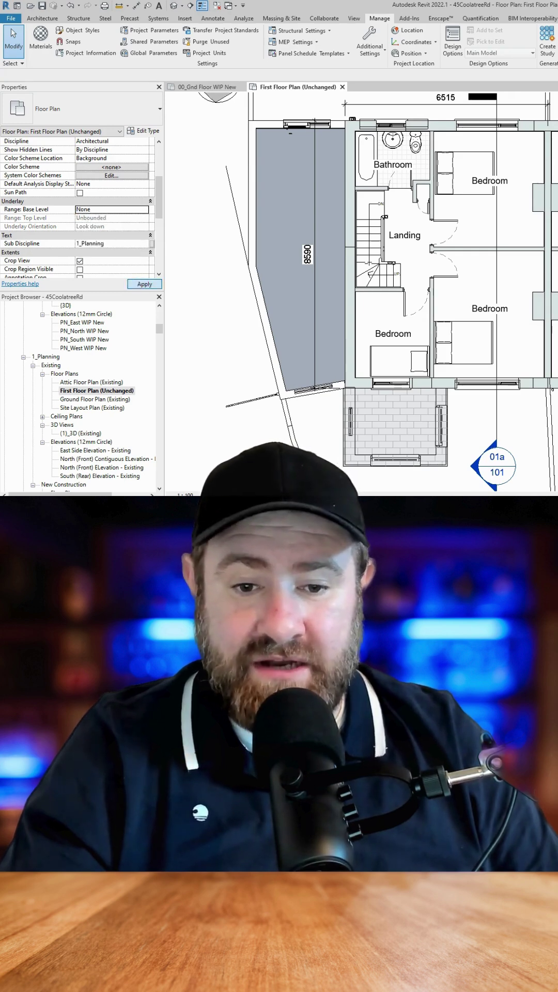
pyautogui.click(146, 284)
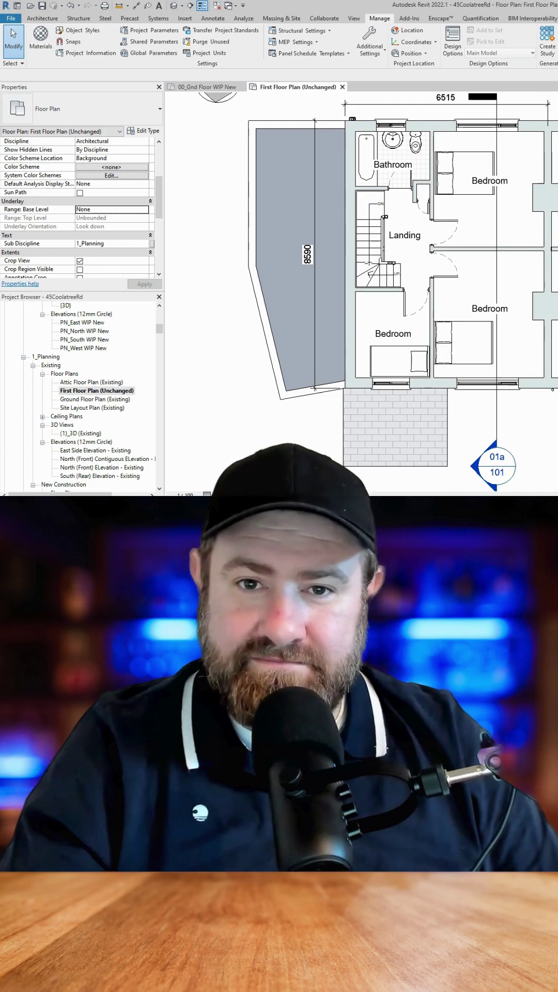